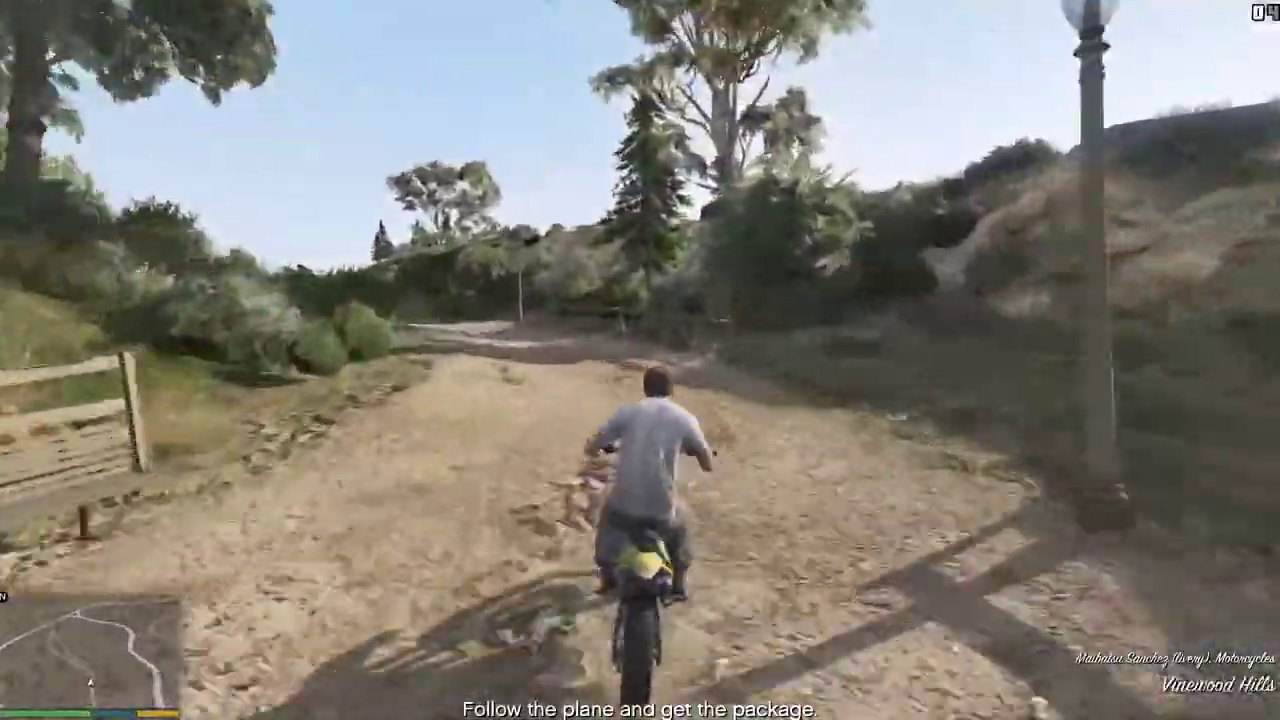
{"action": "key", "text": "w"}
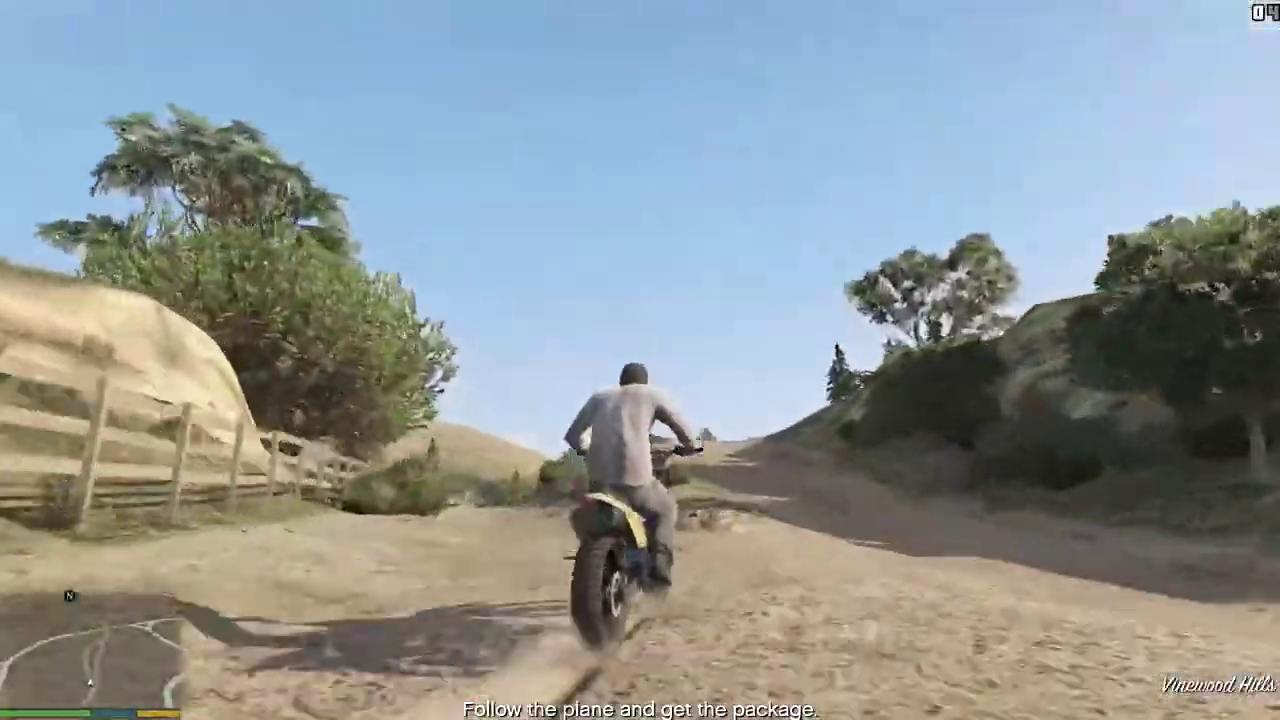
{"action": "key", "text": "w"}
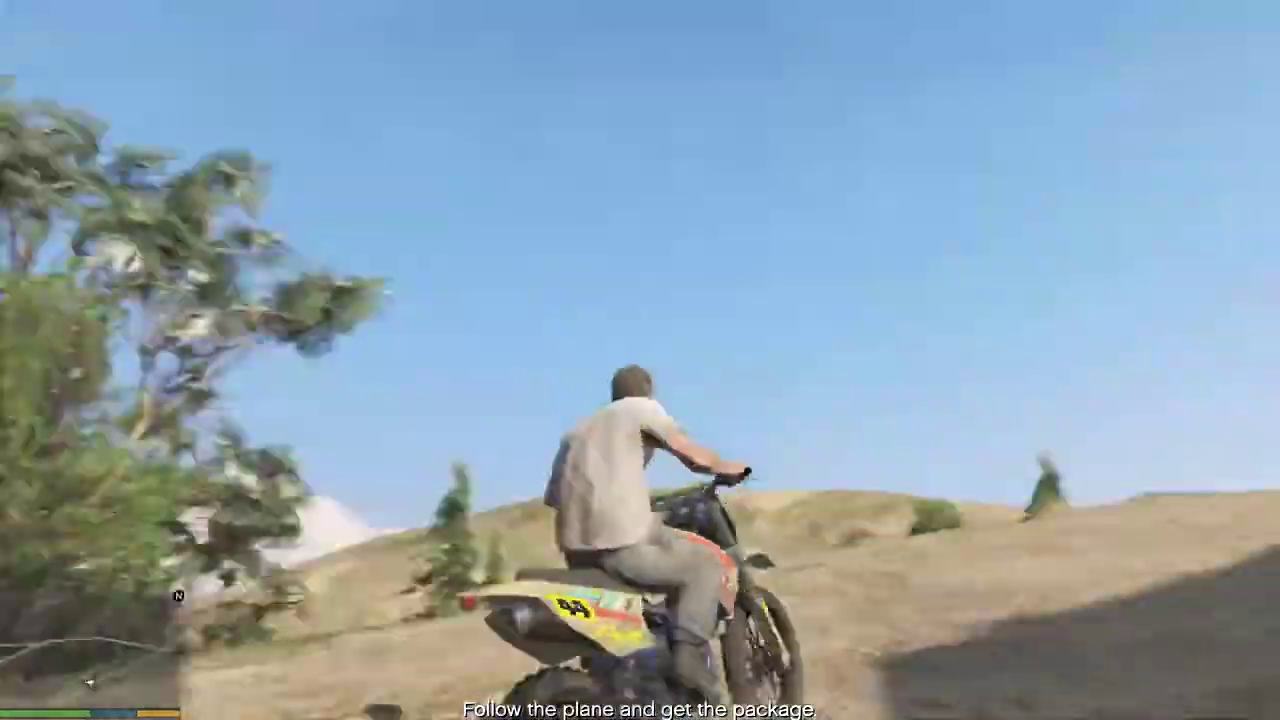
{"action": "key", "text": "w"}
{"action": "key", "text": "w"}
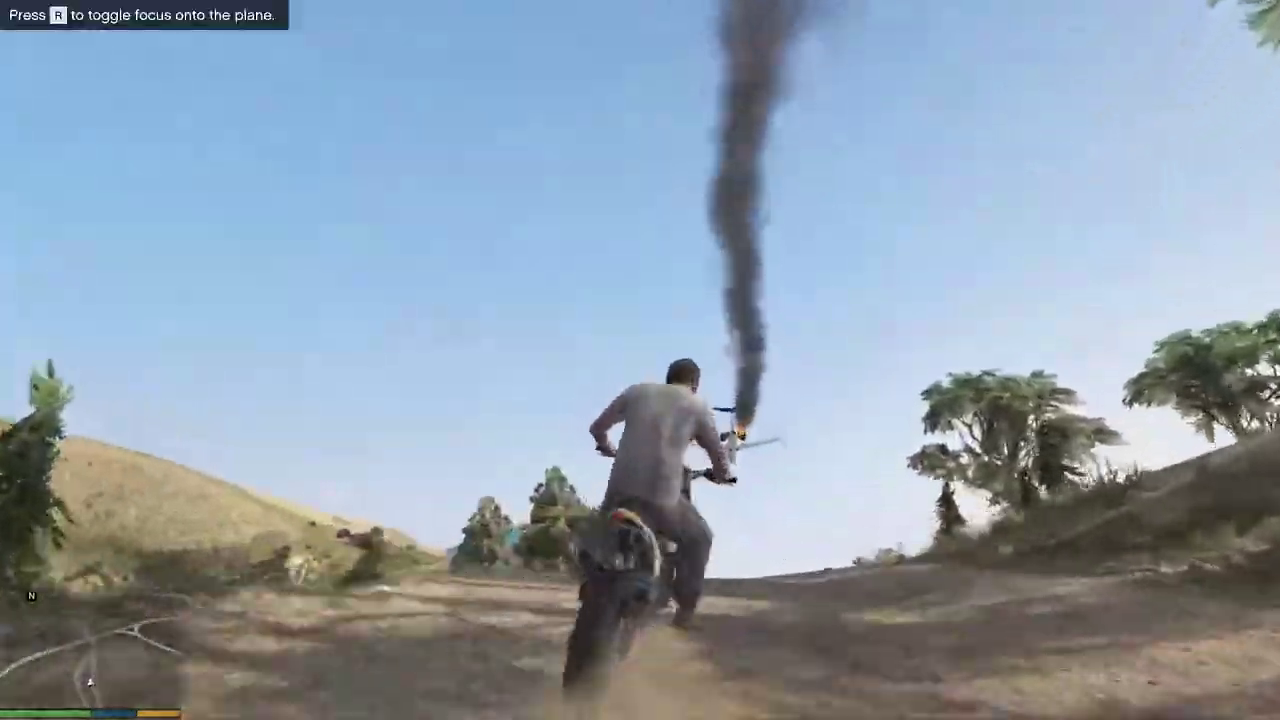
{"action": "key", "text": "w"}
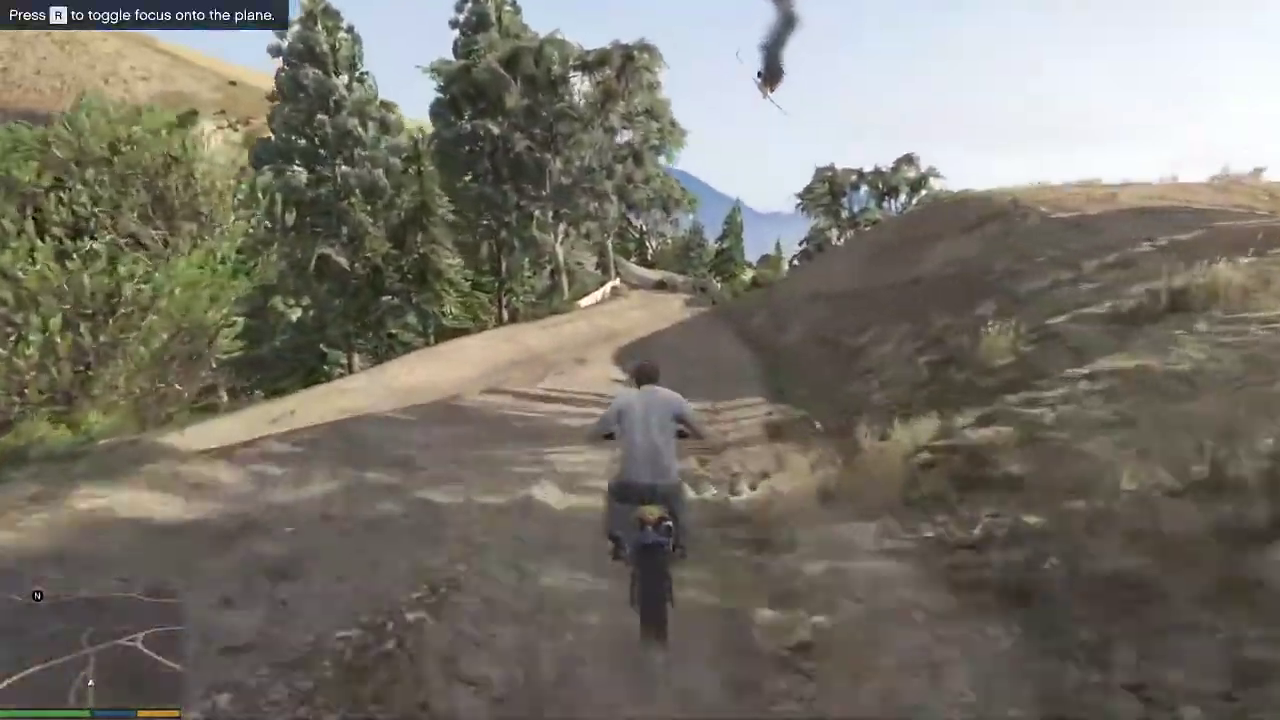
{"action": "key", "text": "w"}
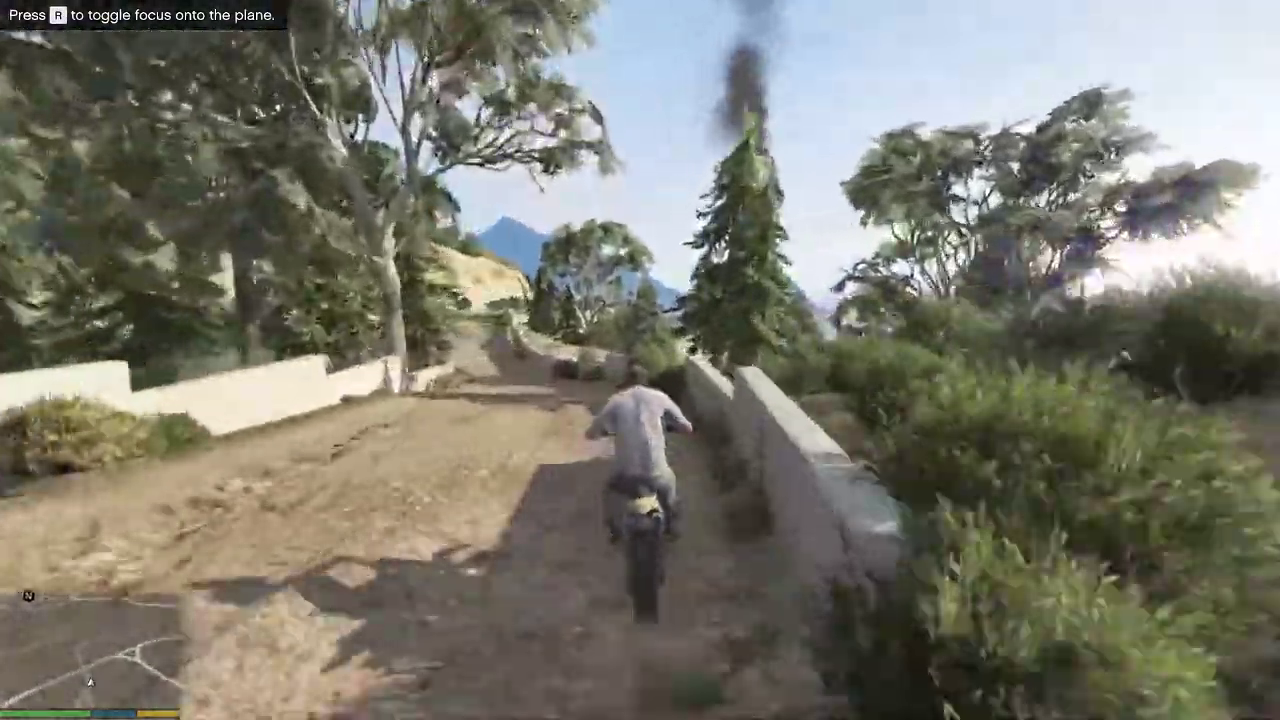
{"action": "key", "text": "w"}
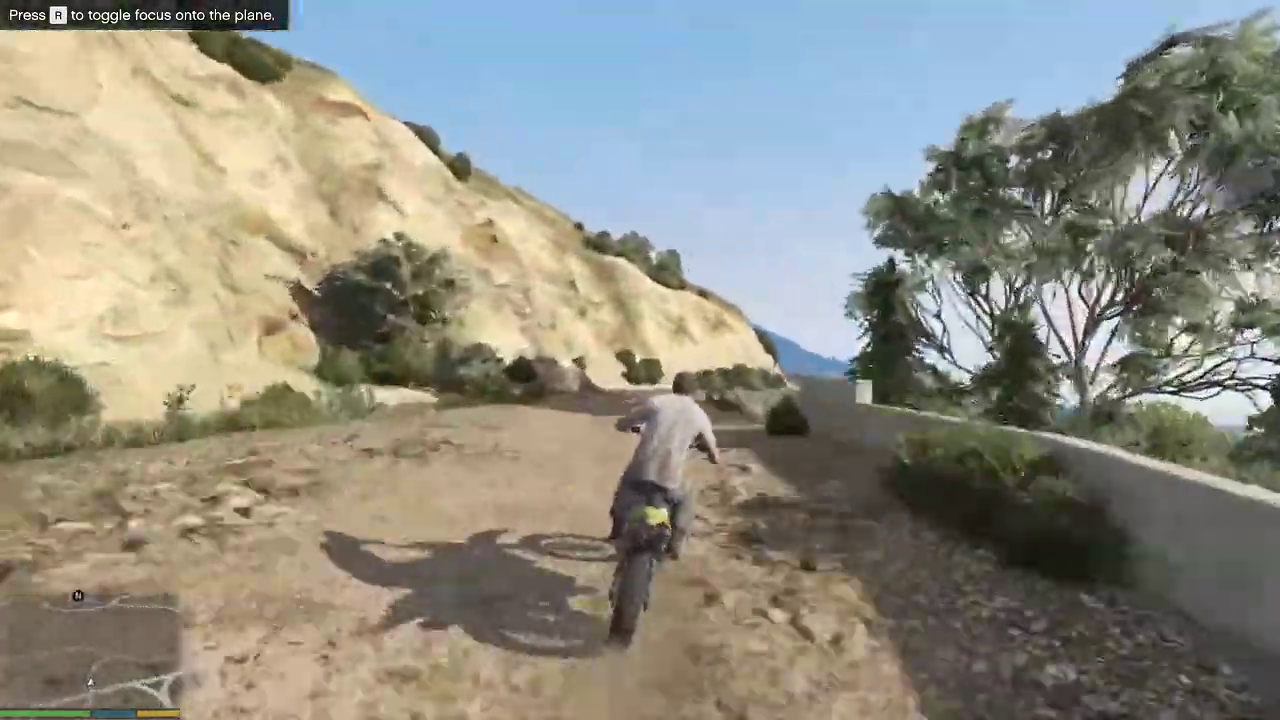
{"action": "key", "text": "w"}
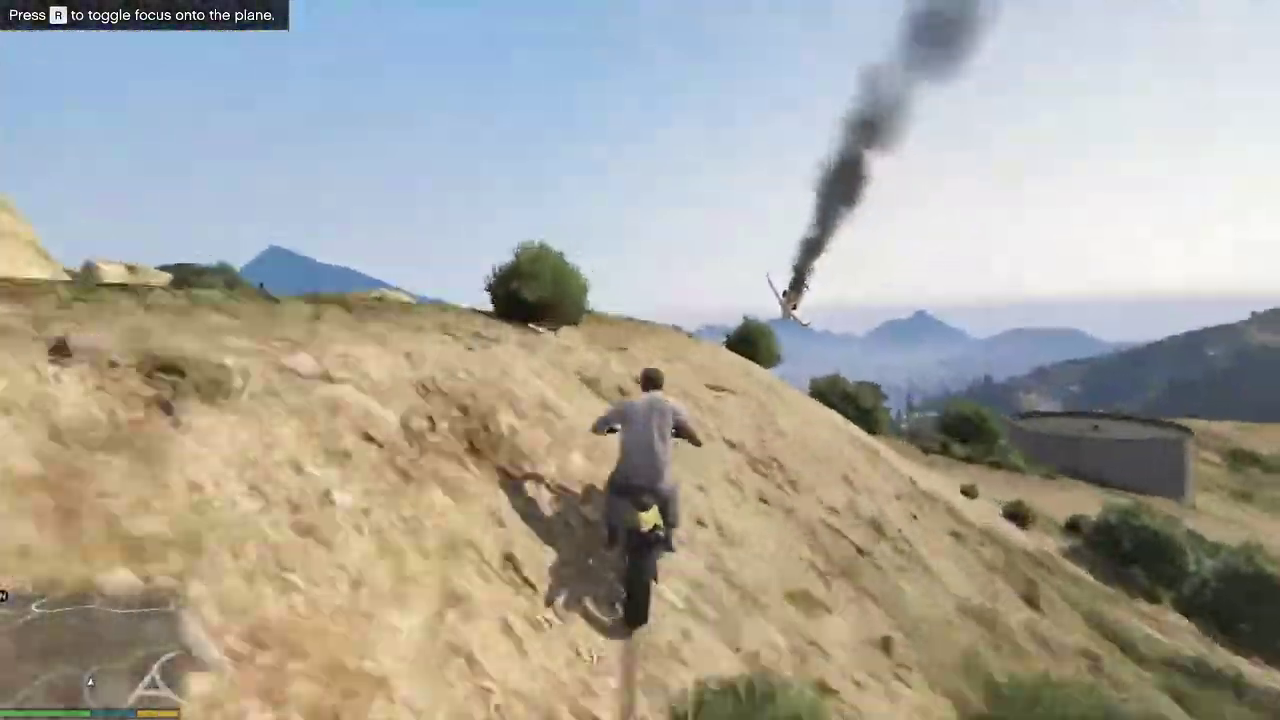
{"action": "key", "text": "w"}
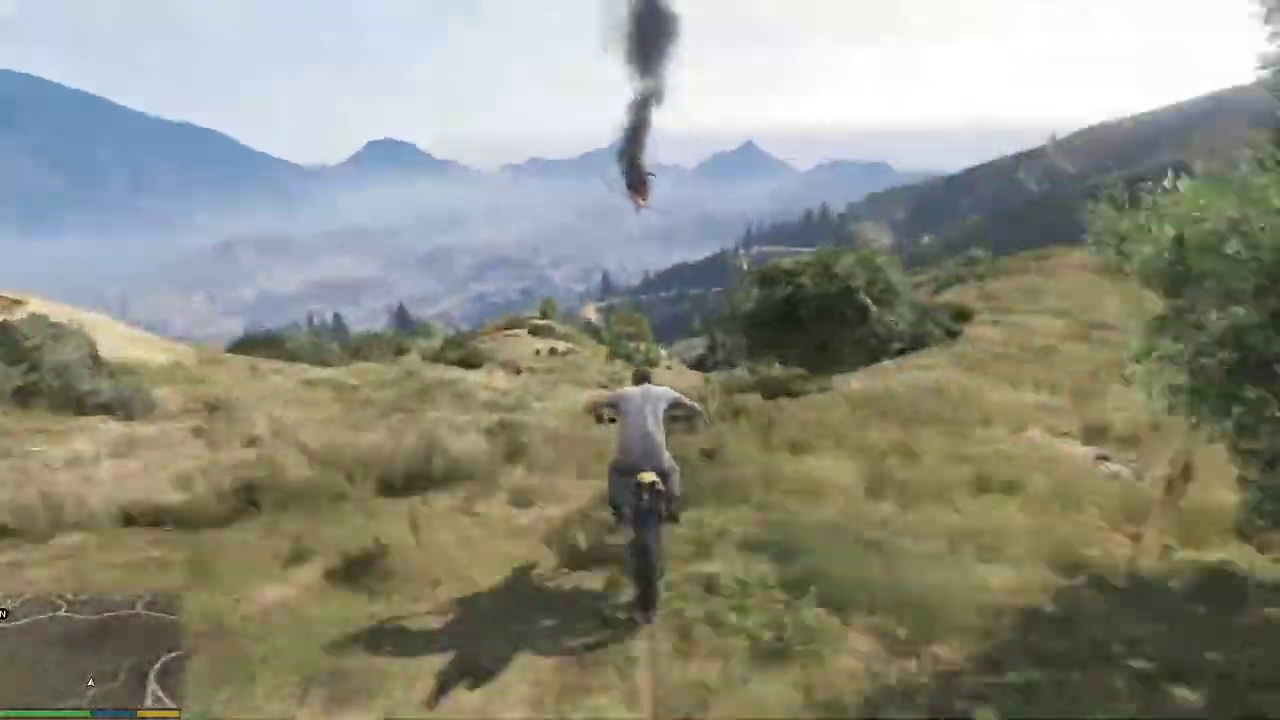
{"action": "key", "text": "w"}
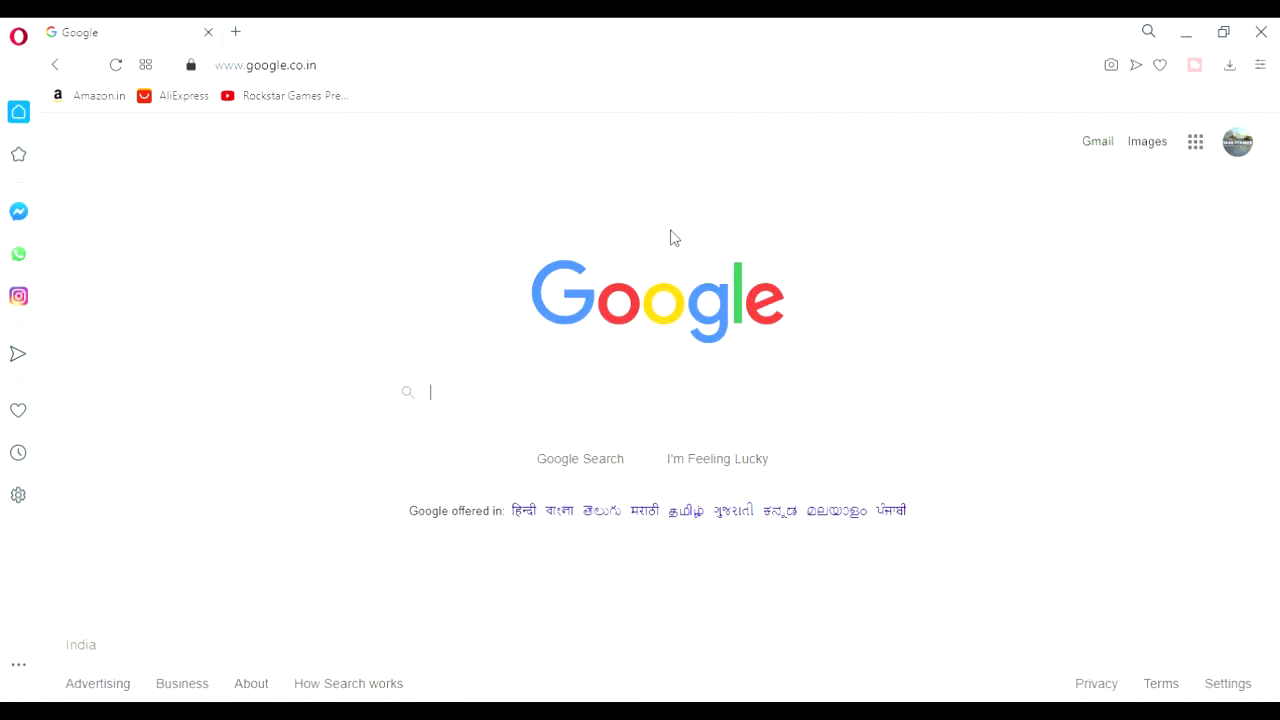
Search Google for "epic games" and open the Epic Games Store website
{"action": "left_click", "coordinate": [560, 407]}
{"action": "type", "text": "epic gam"}
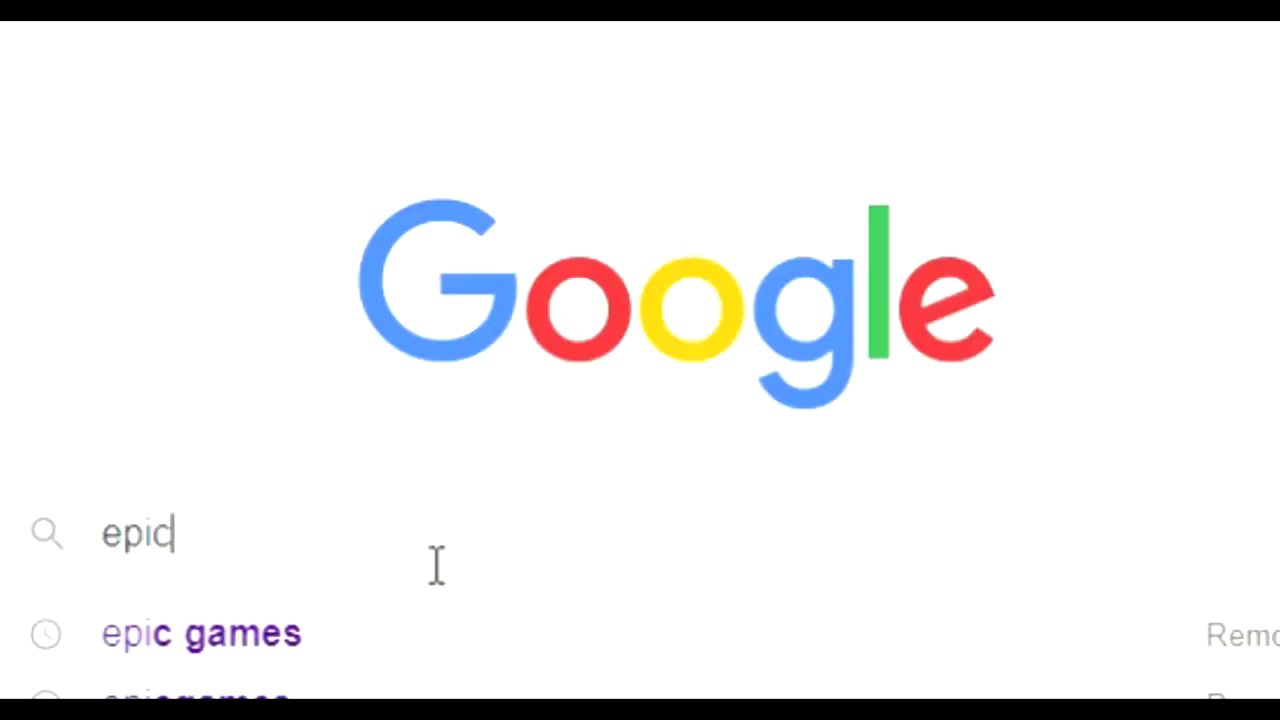
{"action": "type", "text": "es"}
{"action": "key", "text": "Return"}
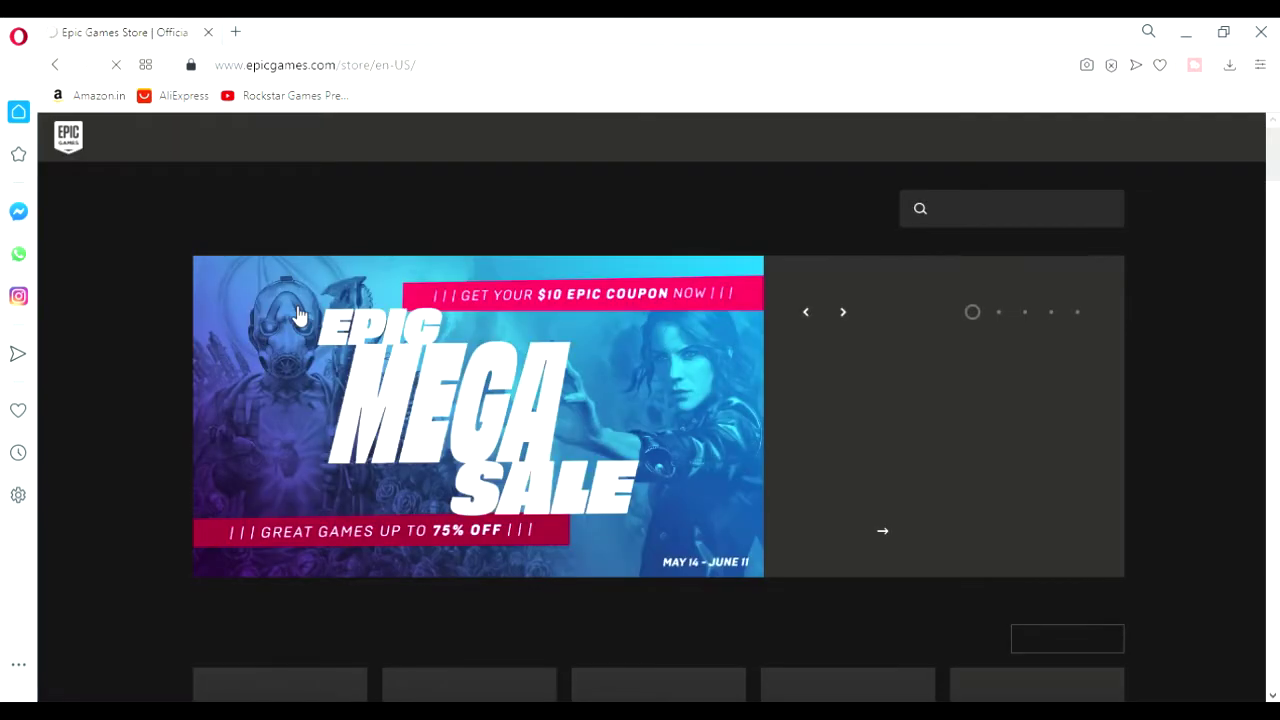
Find Grand Theft Auto V among the store's Free Games and open its product page
{"action": "scroll", "coordinate": [506, 311], "scroll_direction": "down", "scroll_amount": 6}
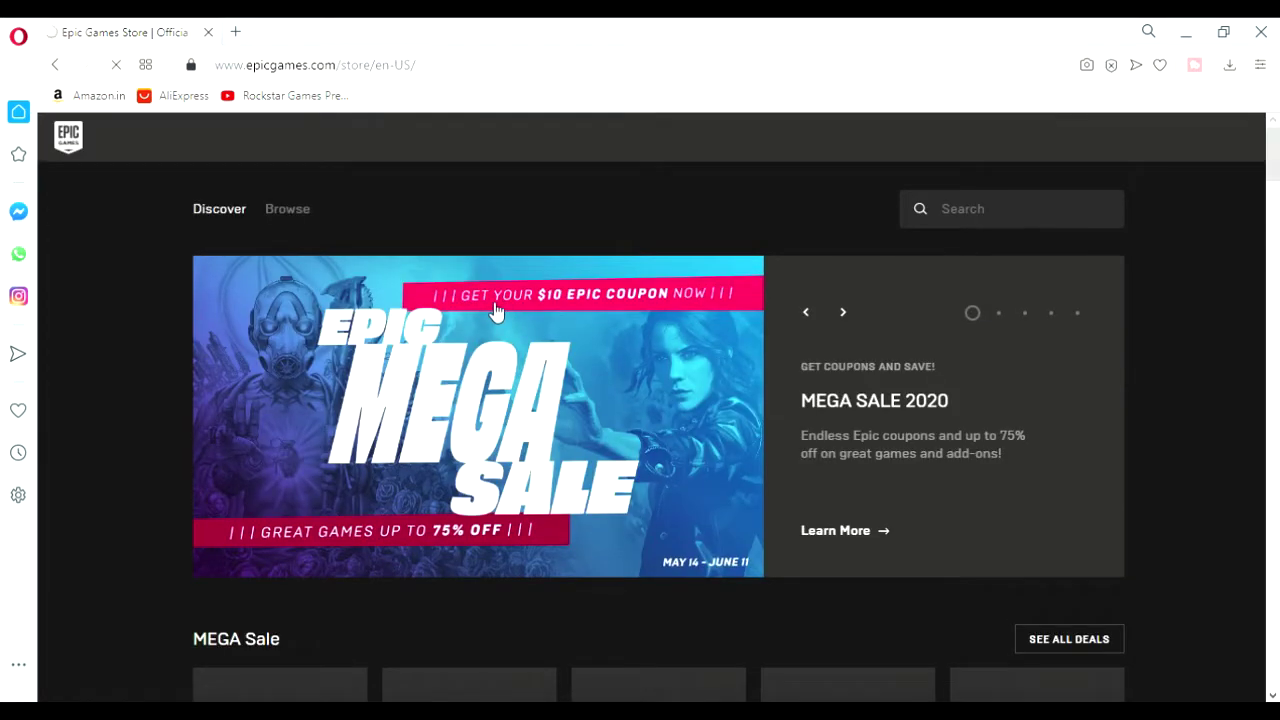
{"action": "scroll", "coordinate": [495, 311], "scroll_direction": "down", "scroll_amount": 8}
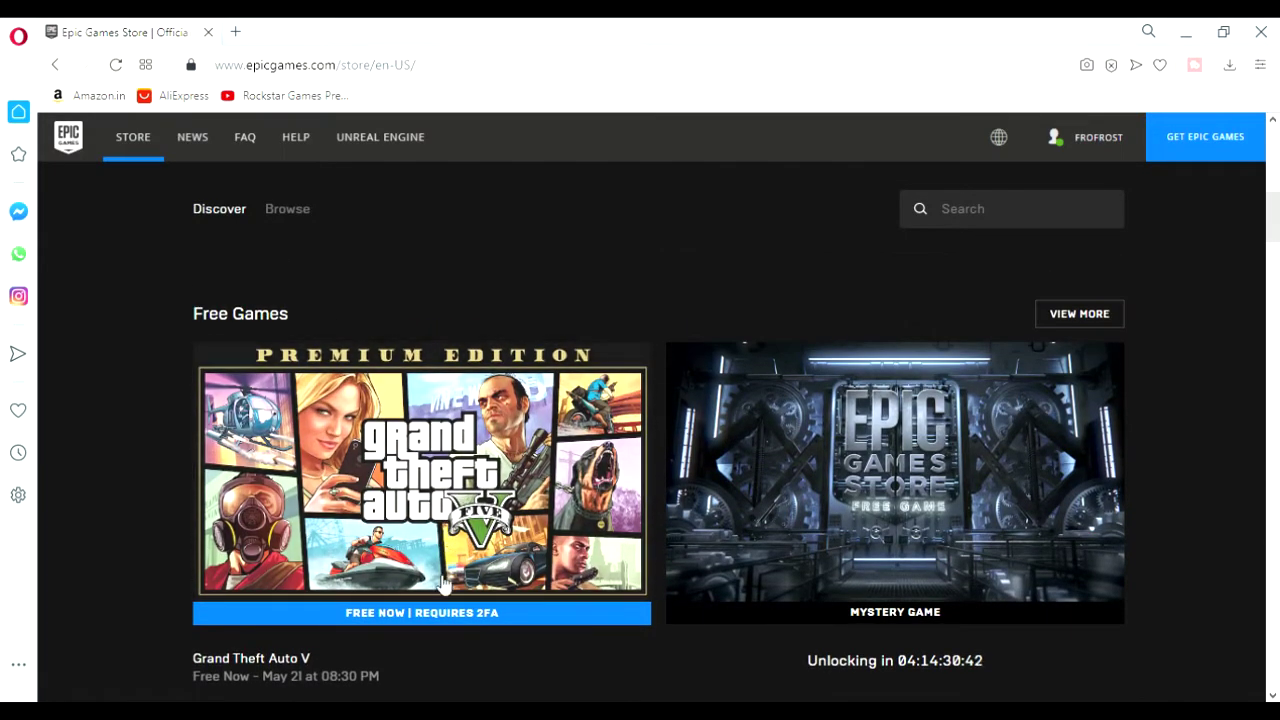
{"action": "left_click", "coordinate": [423, 618]}
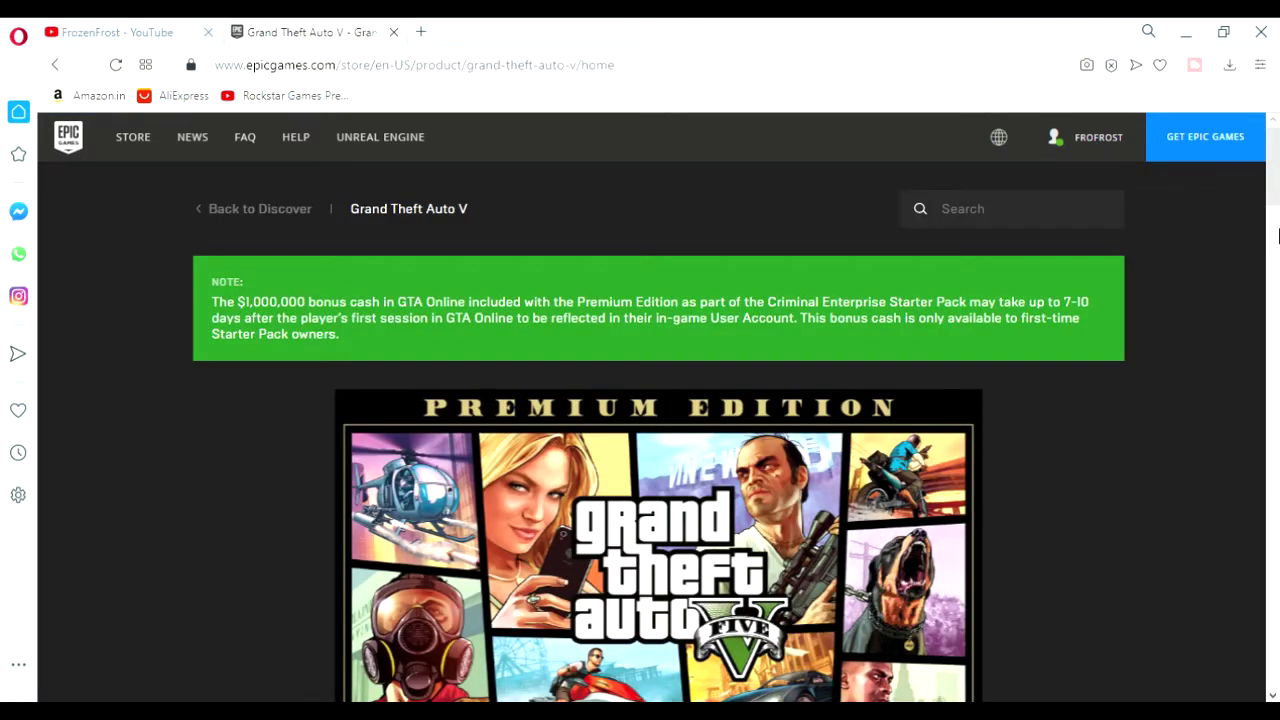
Highlight the sale end date under the free Grand Theft Auto V offer, then clear the selection
{"action": "left_click_drag", "start_coordinate": [1272, 200], "coordinate": [1273, 236]}
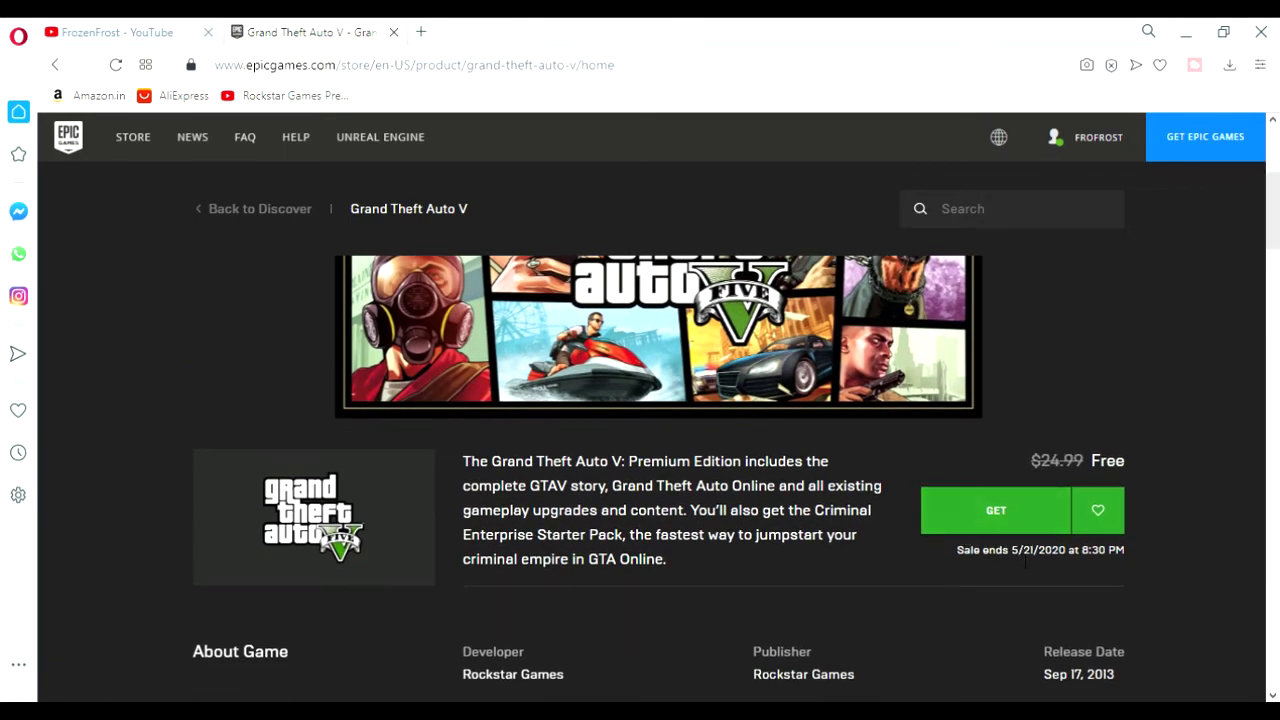
{"action": "left_click_drag", "start_coordinate": [1012, 556], "coordinate": [1134, 553]}
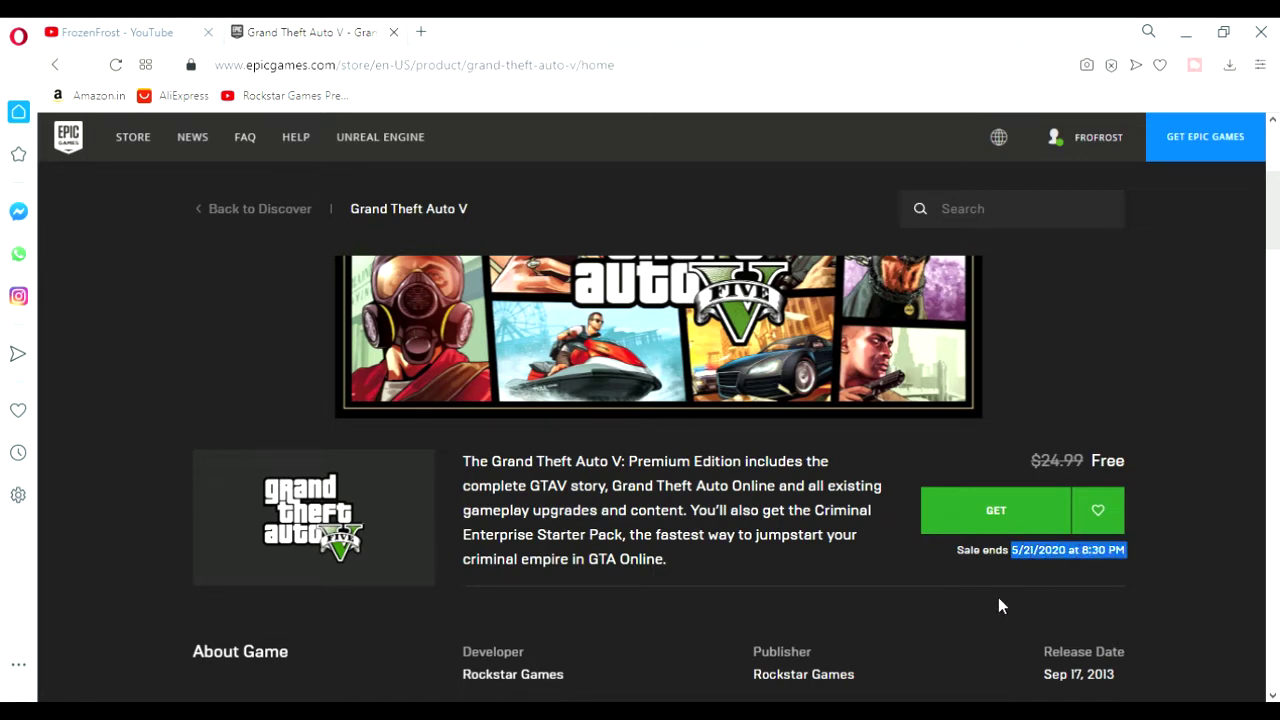
{"action": "left_click", "coordinate": [1039, 585]}
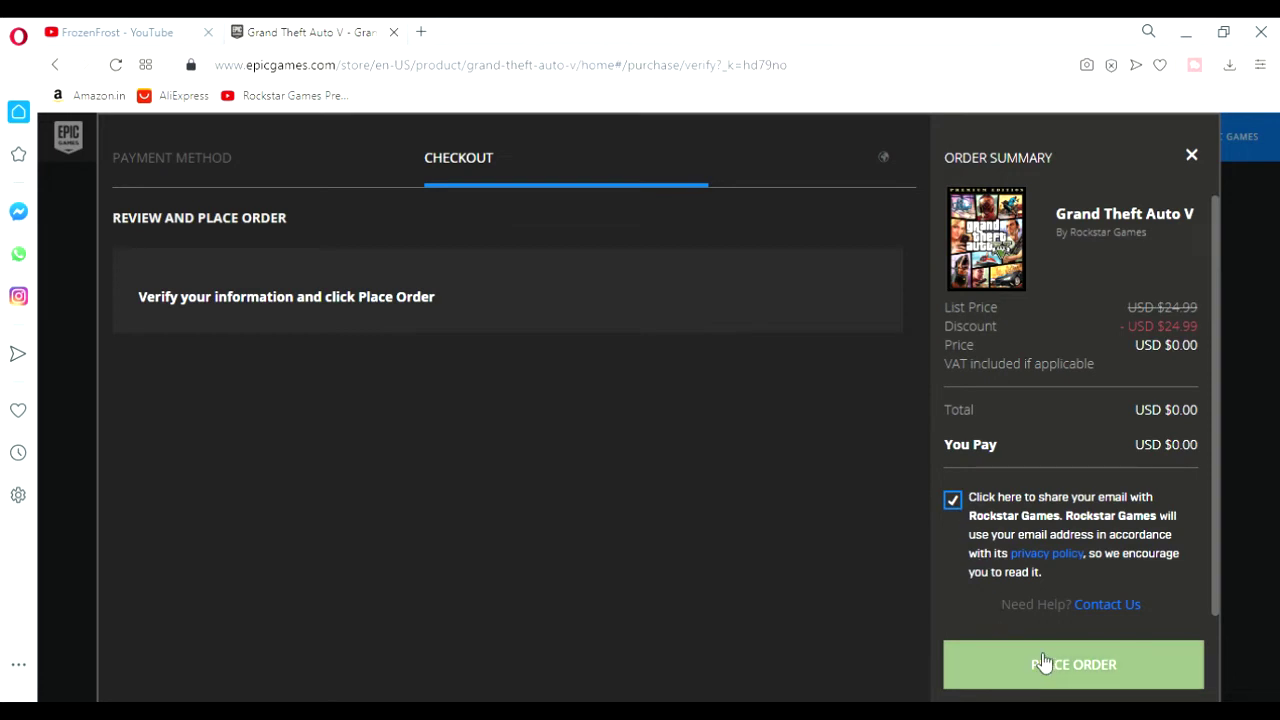
Place the free order for Grand Theft Auto V and view the purchase confirmation page
{"action": "left_click", "coordinate": [1070, 679]}
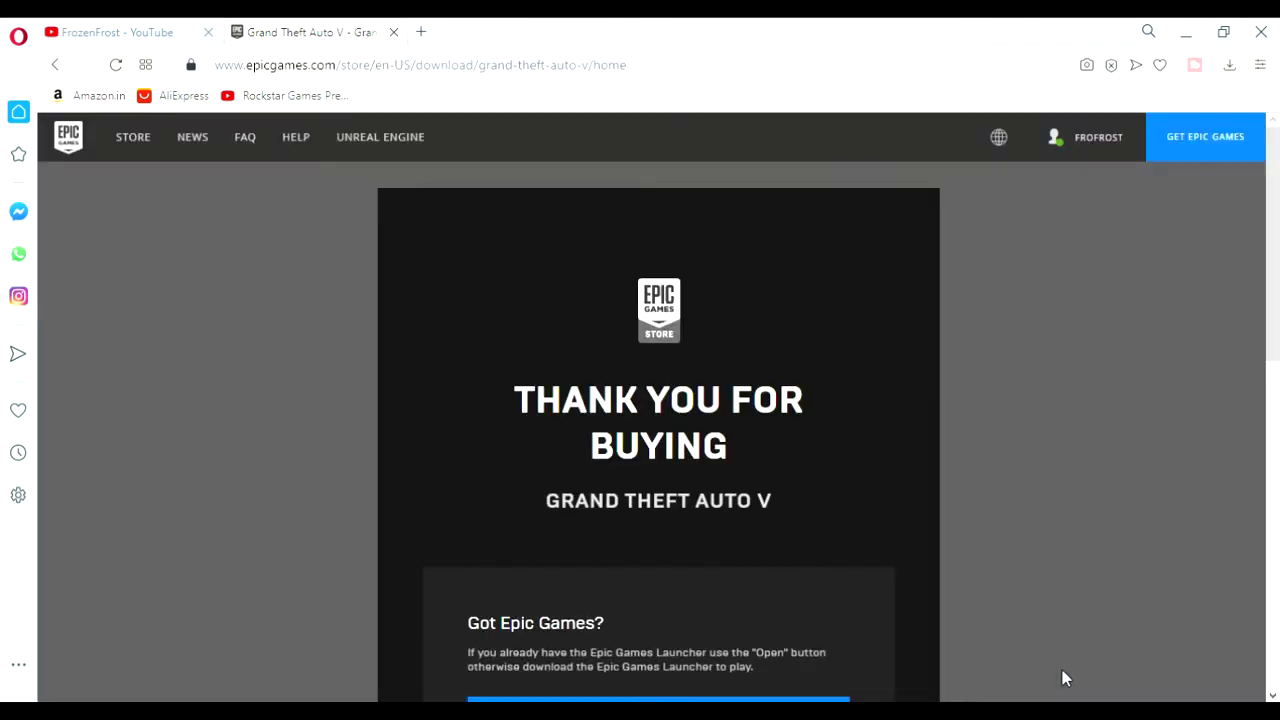
{"action": "scroll", "coordinate": [1270, 300], "scroll_direction": "down", "scroll_amount": 1}
{"action": "scroll", "coordinate": [1270, 284], "scroll_direction": "down", "scroll_amount": 1}
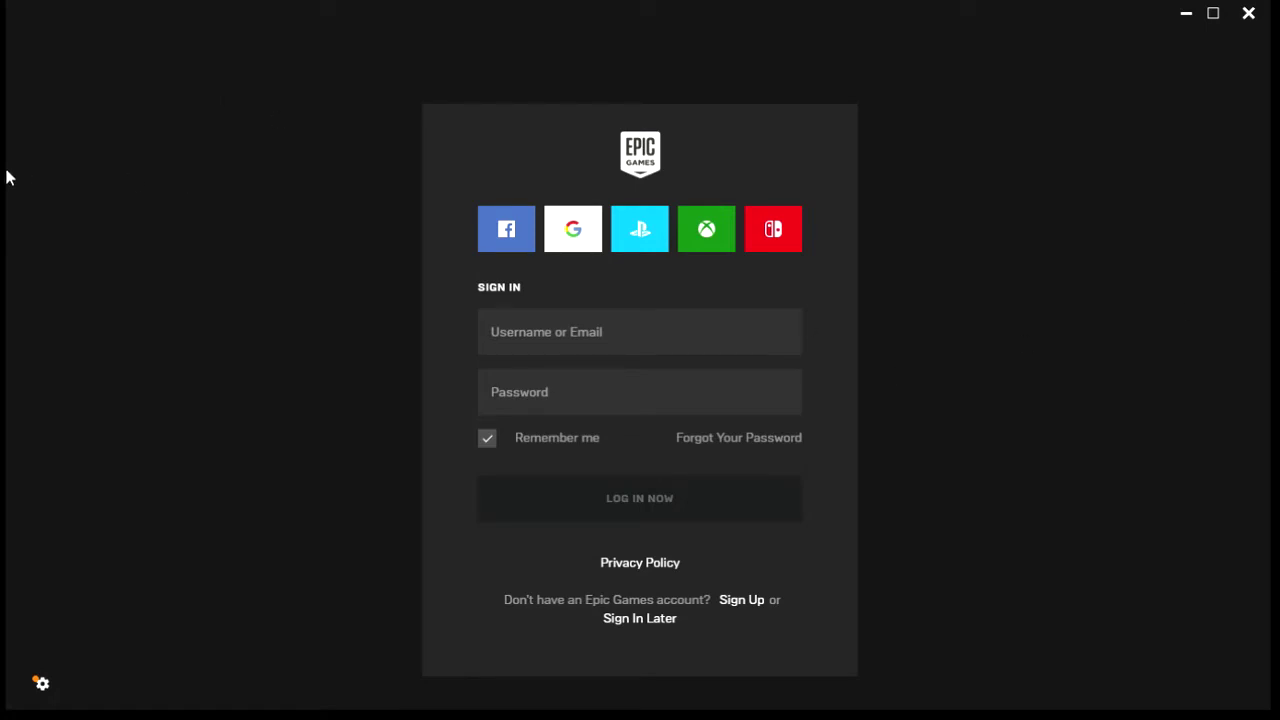
Sign in to the Epic Games Launcher and locate Grand Theft Auto V in the library
{"action": "left_click", "coordinate": [557, 335]}
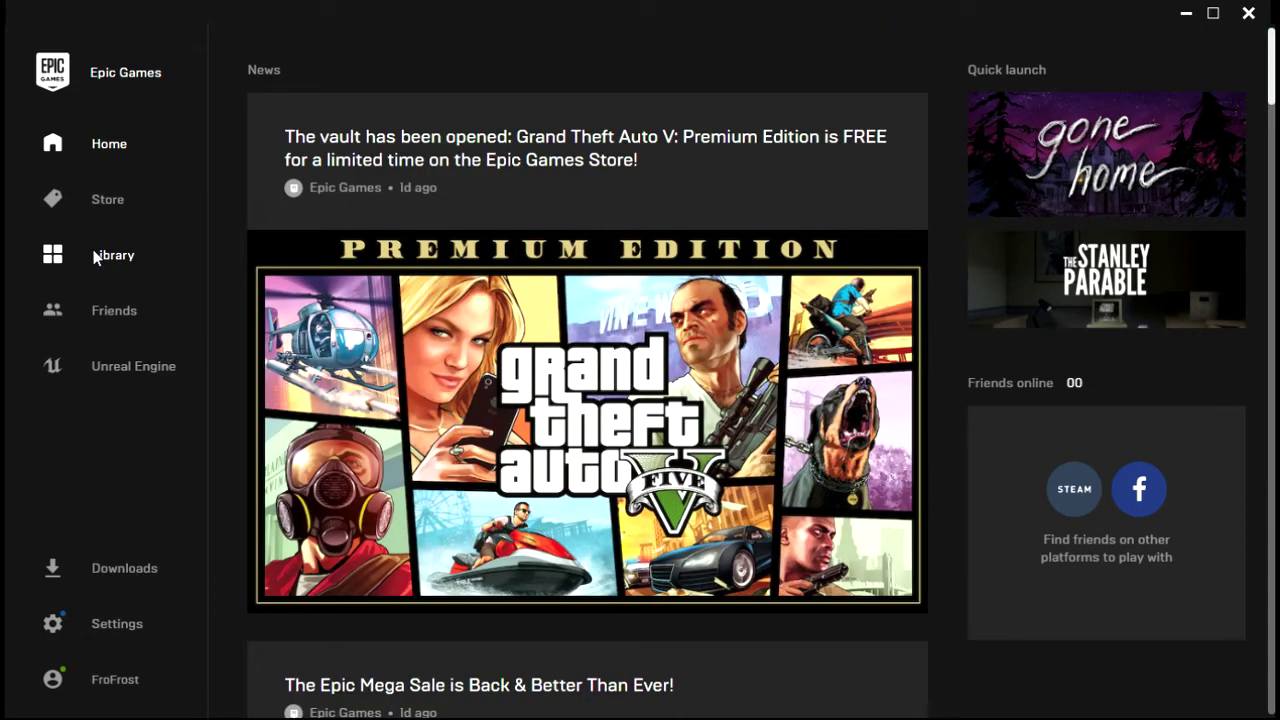
{"action": "left_click", "coordinate": [94, 255]}
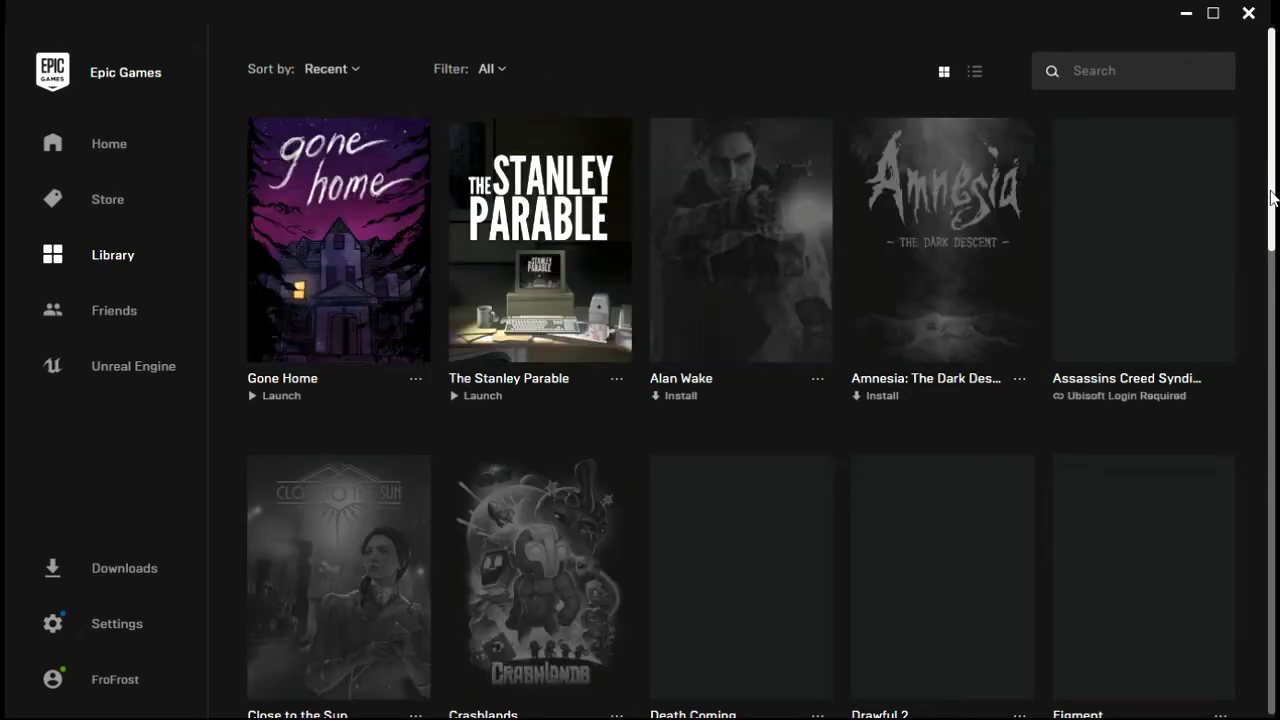
{"action": "left_click_drag", "start_coordinate": [1270, 198], "coordinate": [1268, 363]}
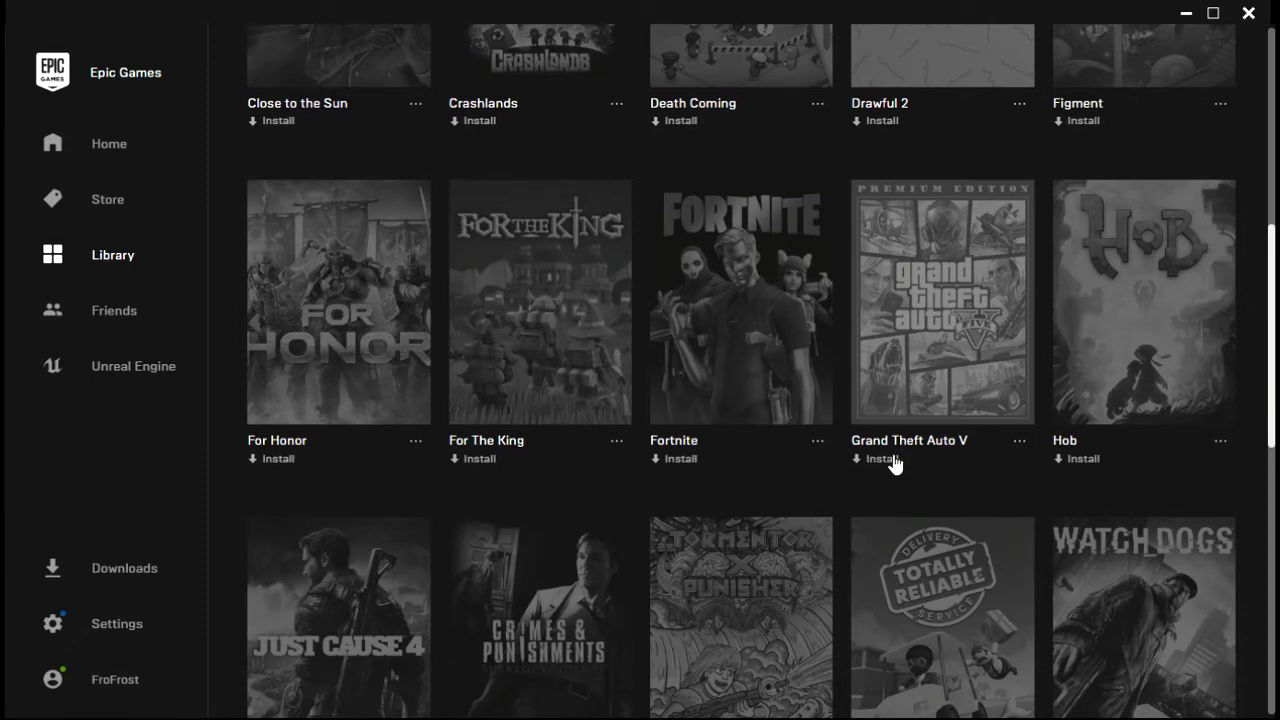
Install Grand Theft Auto V to E:\Games\GTAV with auto-update and a shortcut, and show the downloads list
{"action": "left_click", "coordinate": [1020, 444]}
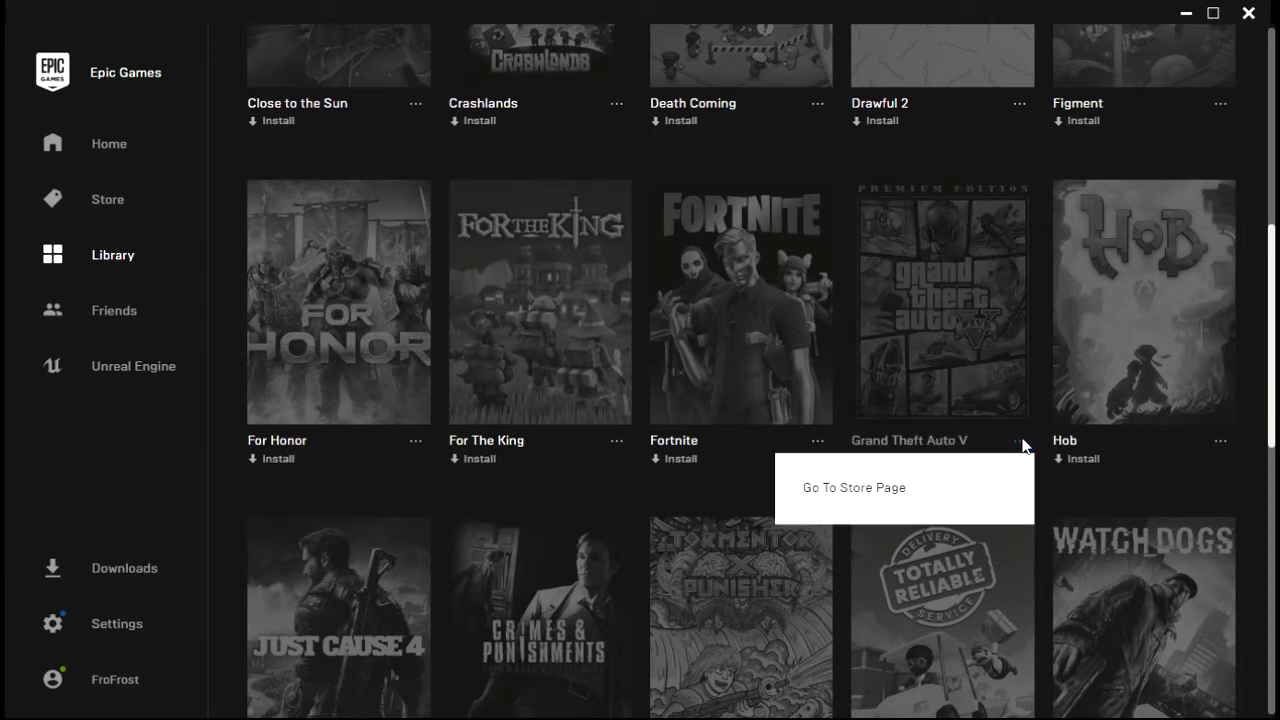
{"action": "left_click", "coordinate": [1020, 445]}
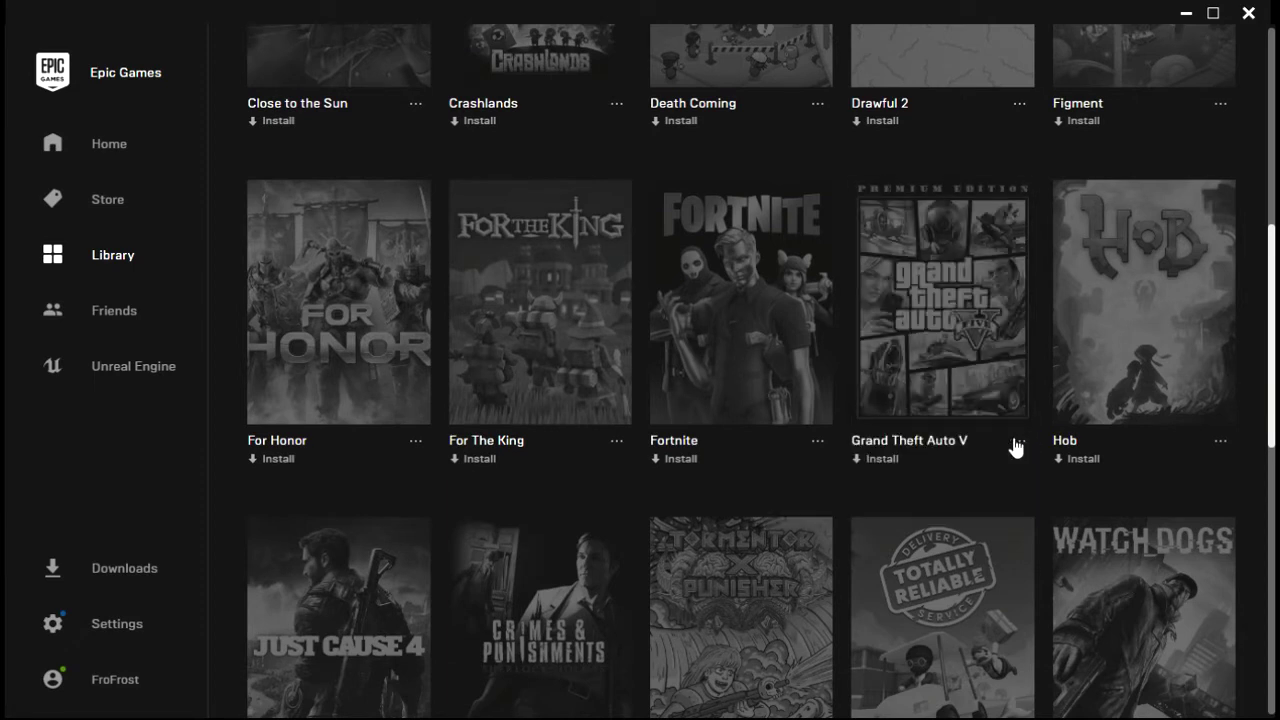
{"action": "left_click", "coordinate": [882, 460]}
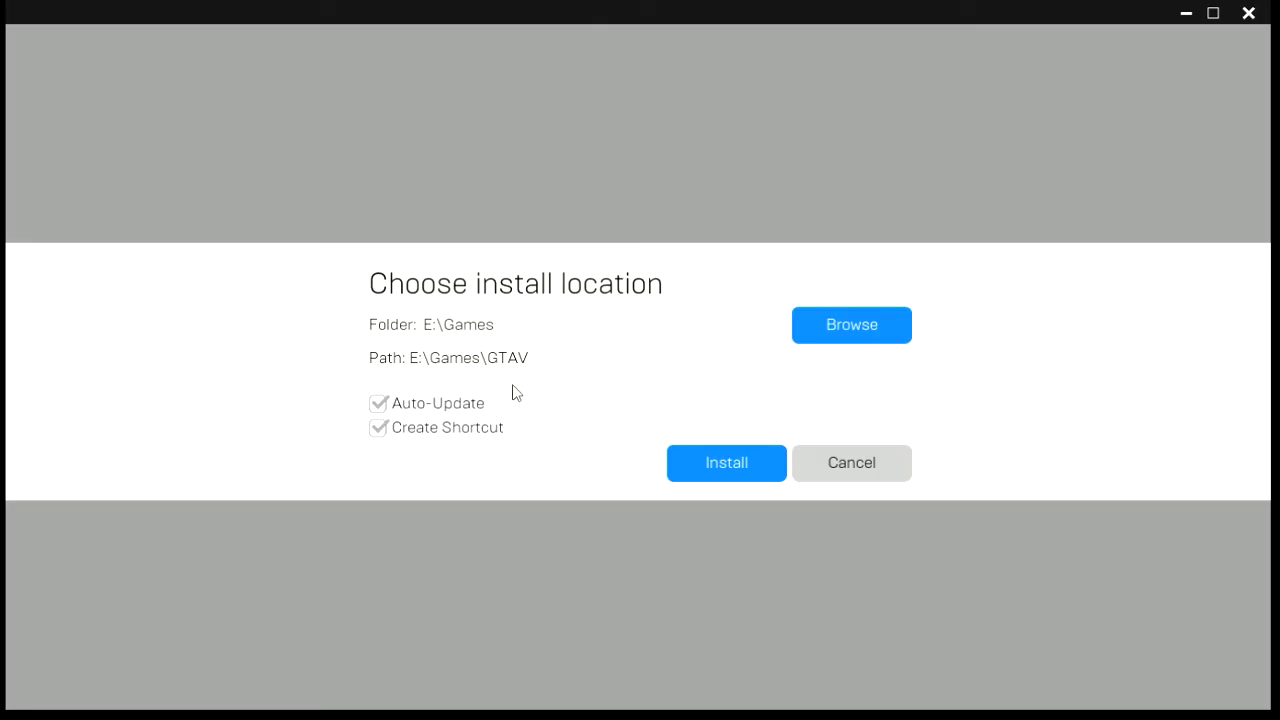
{"action": "left_click", "coordinate": [727, 463]}
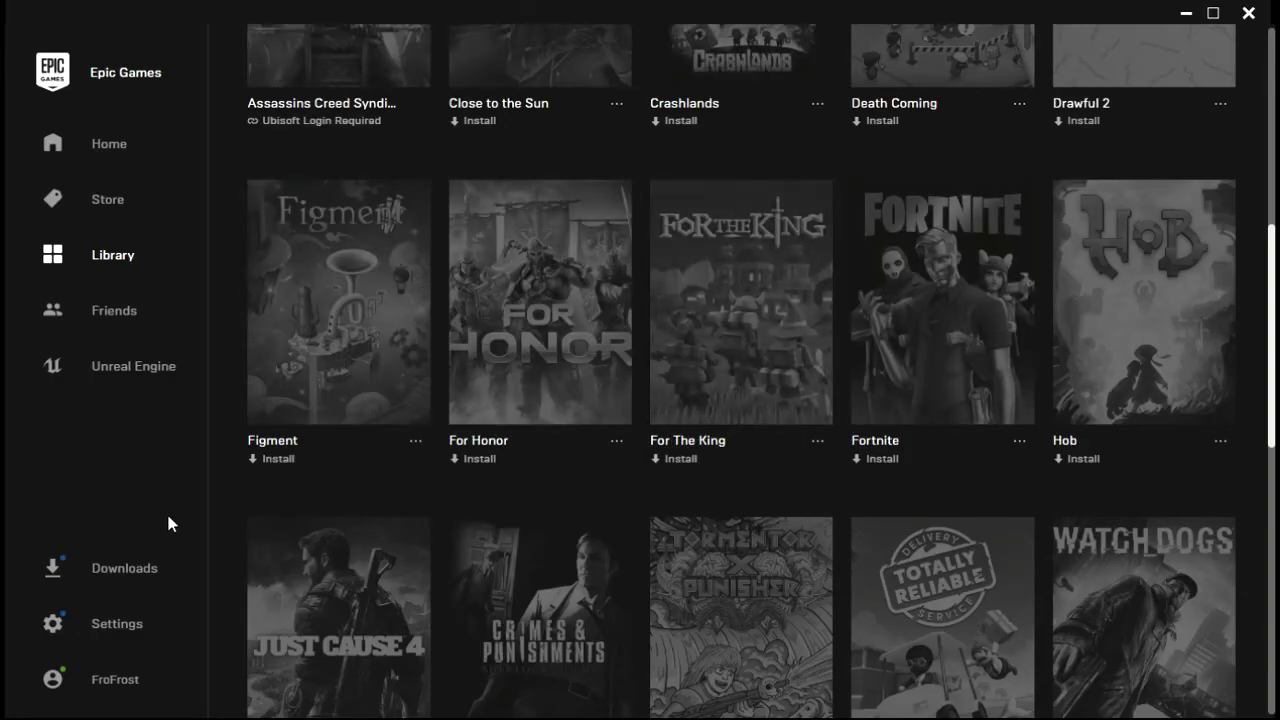
{"action": "left_click", "coordinate": [139, 572]}
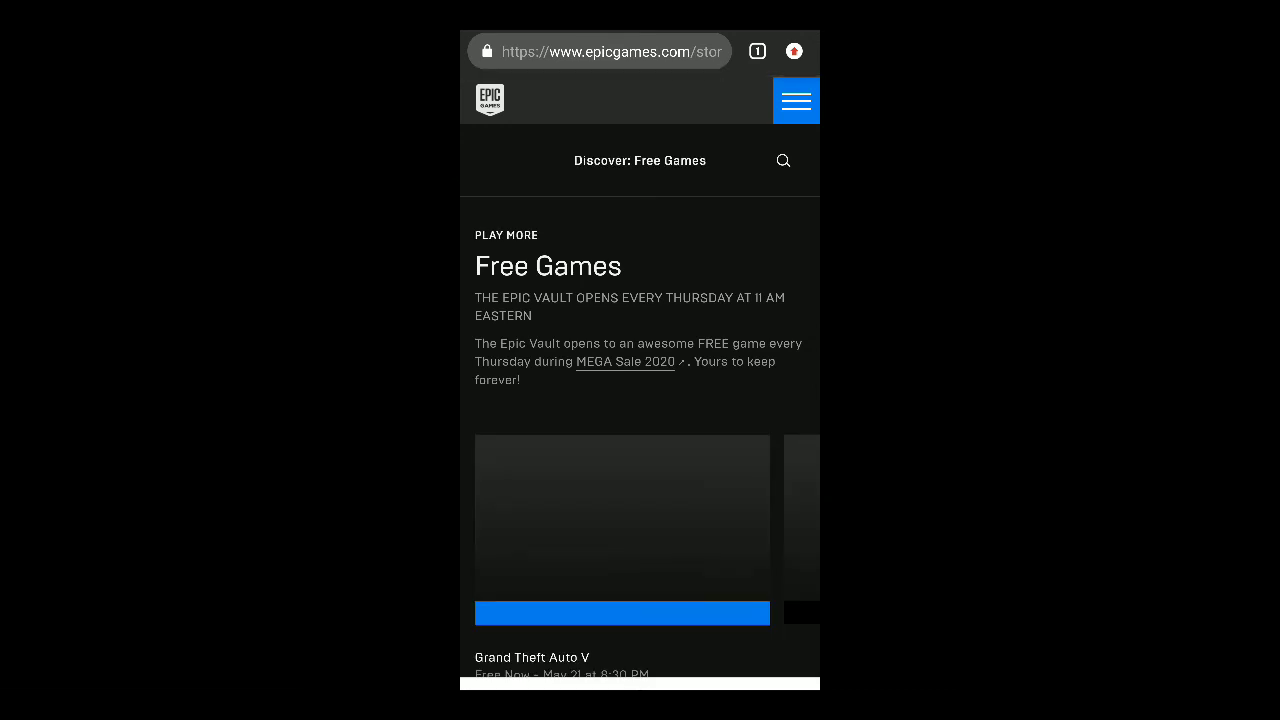
In the phone's browser, open Grand Theft Auto V from Free Games, accept the 18+ content notice and view its page
{"action": "scroll", "coordinate": [640, 400], "scroll_direction": "down", "scroll_amount": 4}
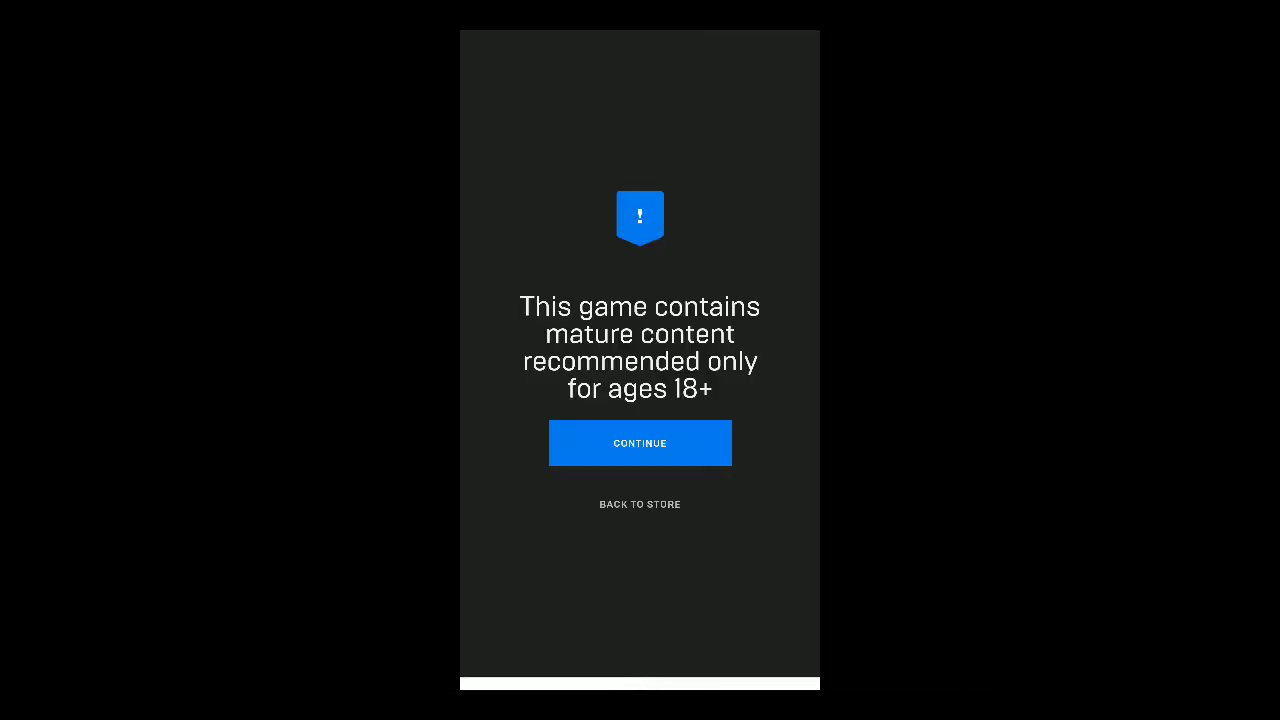
{"action": "left_click", "coordinate": [640, 443]}
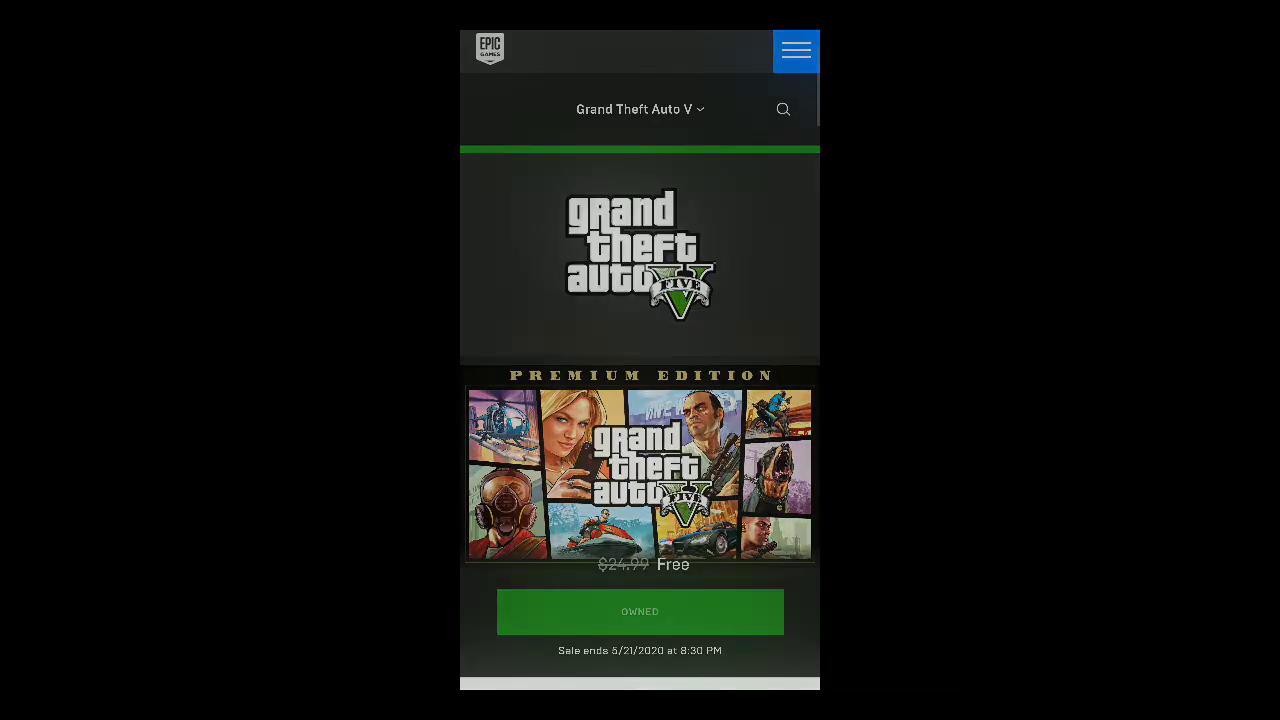
{"action": "scroll", "coordinate": [640, 357], "scroll_direction": "down", "scroll_amount": 3}
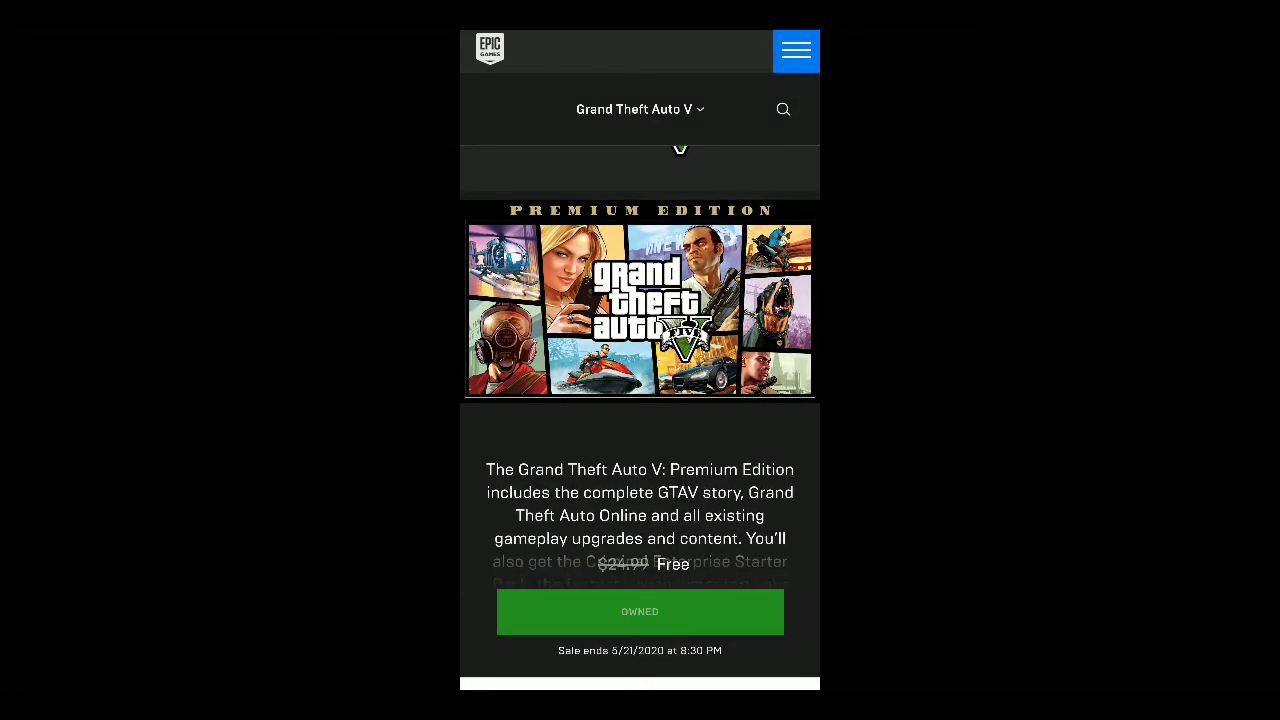